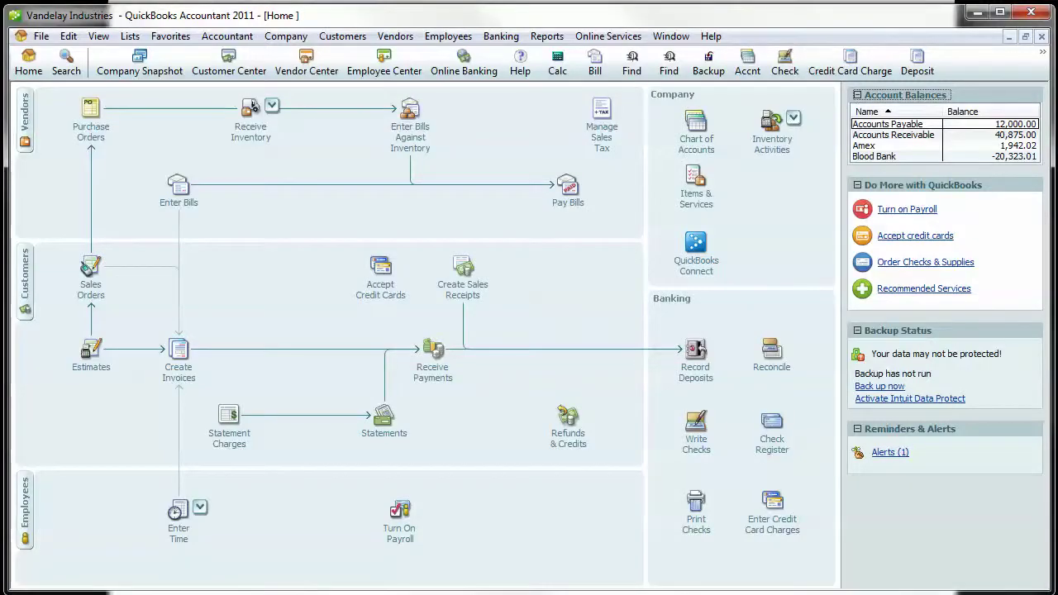
# - Reconcile Blood Bank for the 07/31/2012 statement with a 25,000.00 ending balance, accepting the past-transaction warning
pyautogui.click(771, 354)
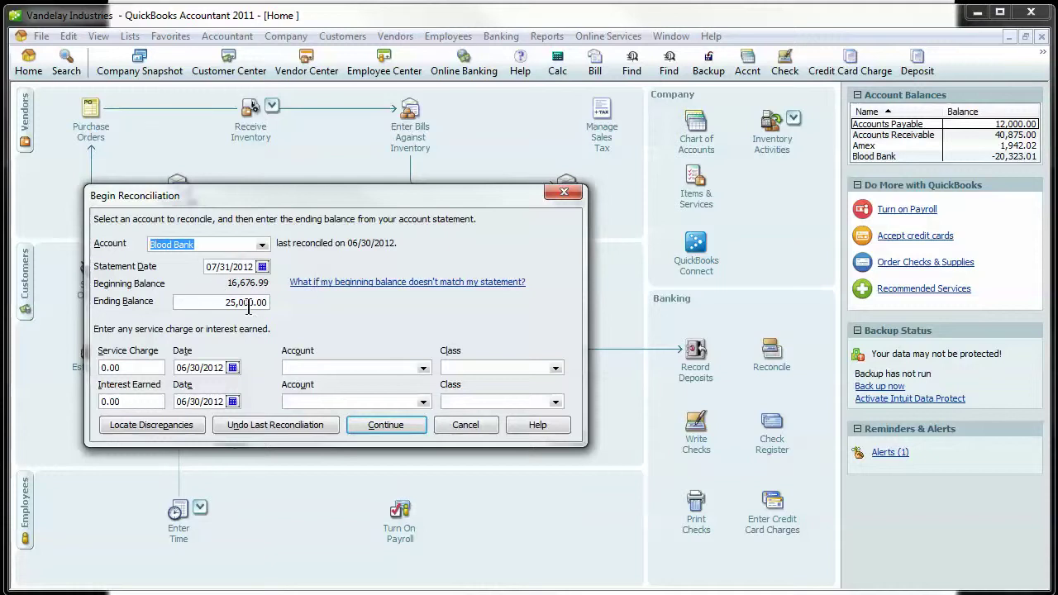
pyautogui.click(406, 423)
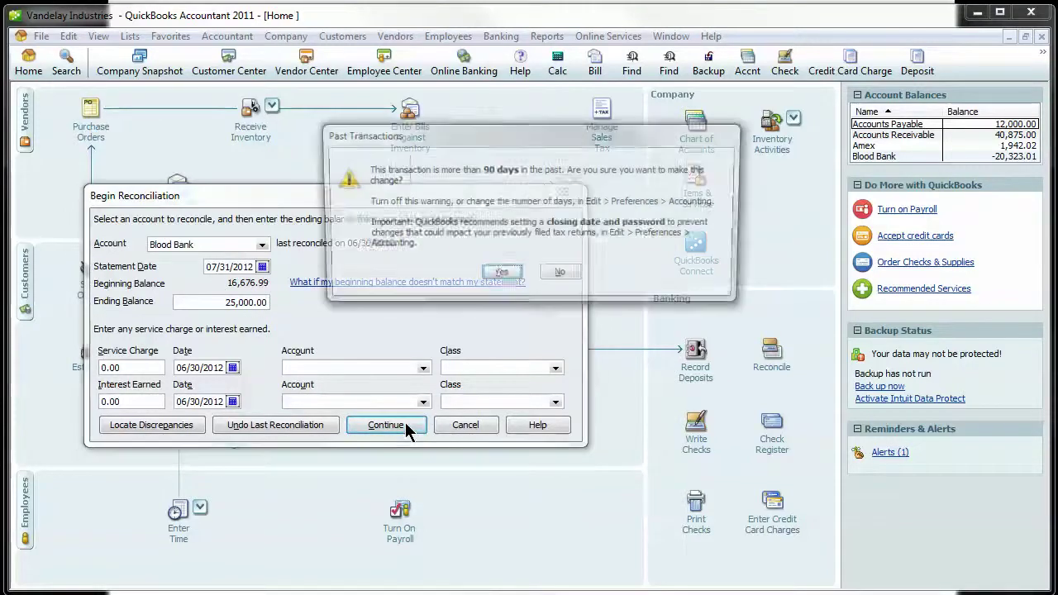
pyautogui.click(500, 276)
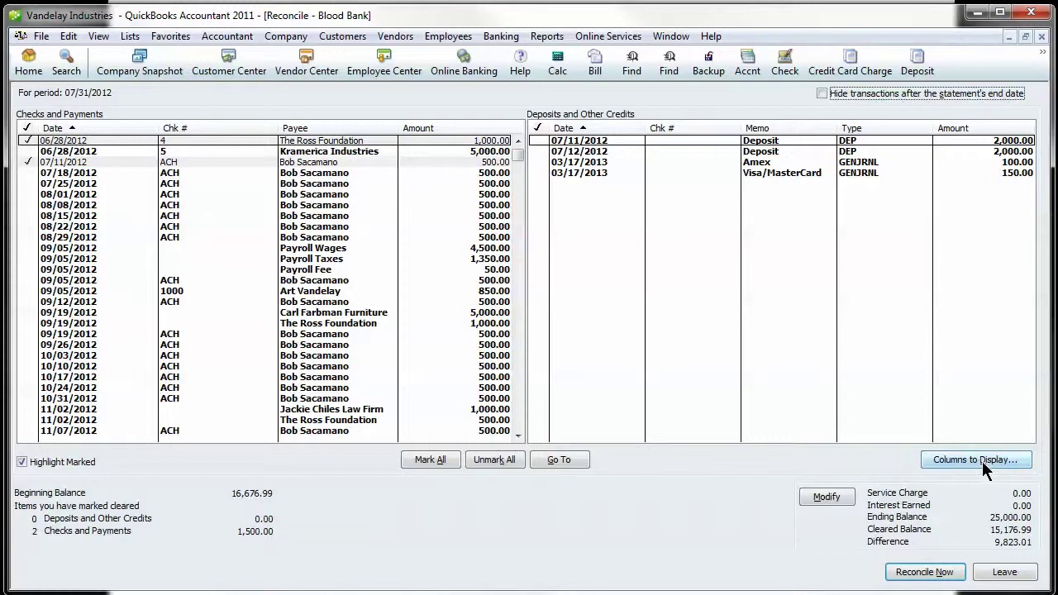
pyautogui.click(981, 461)
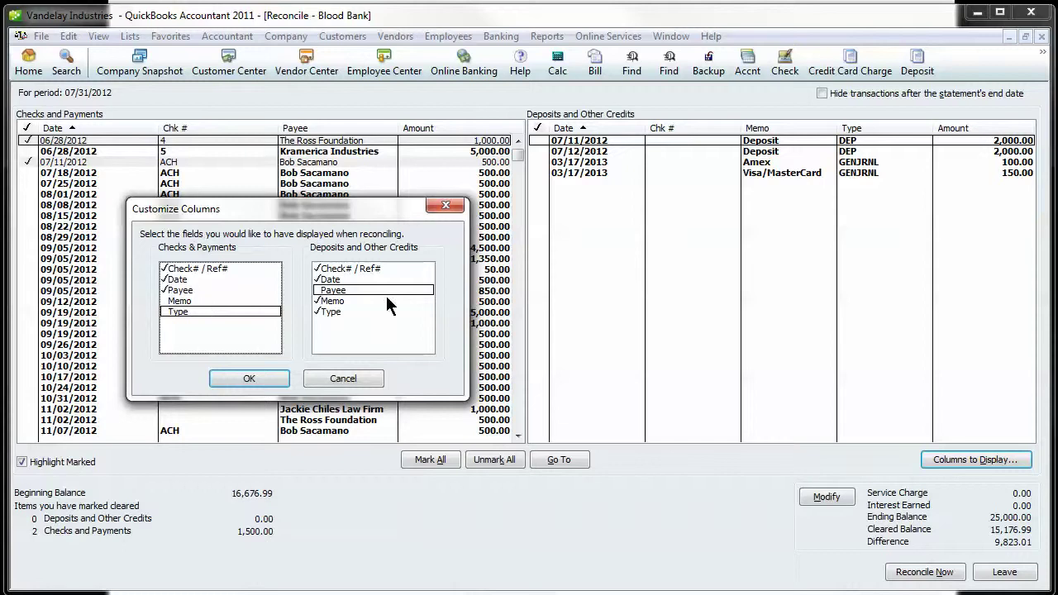
# - Add a Memo column to the Checks & Payments list of the reconciliation
pyautogui.click(177, 301)
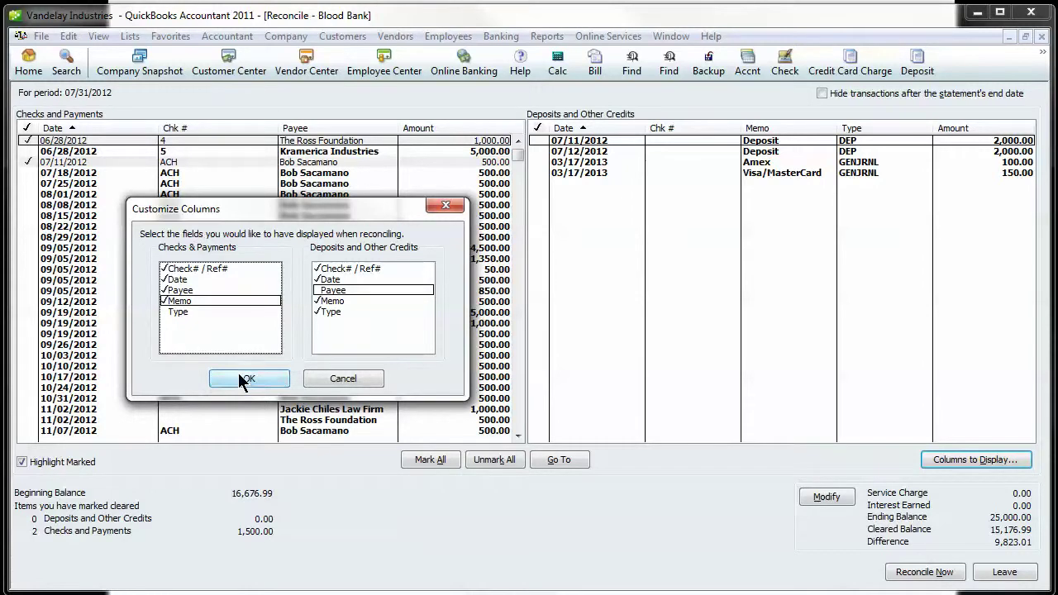
pyautogui.click(238, 373)
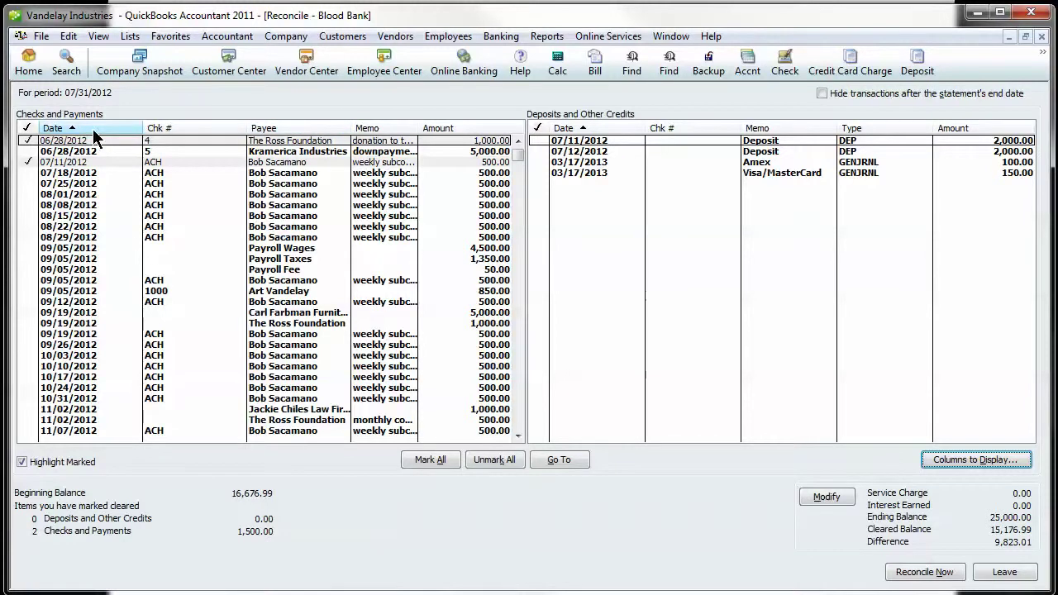
# - Sort checks and payments by check number ascending and deposits by amount, smallest first
pyautogui.click(190, 134)
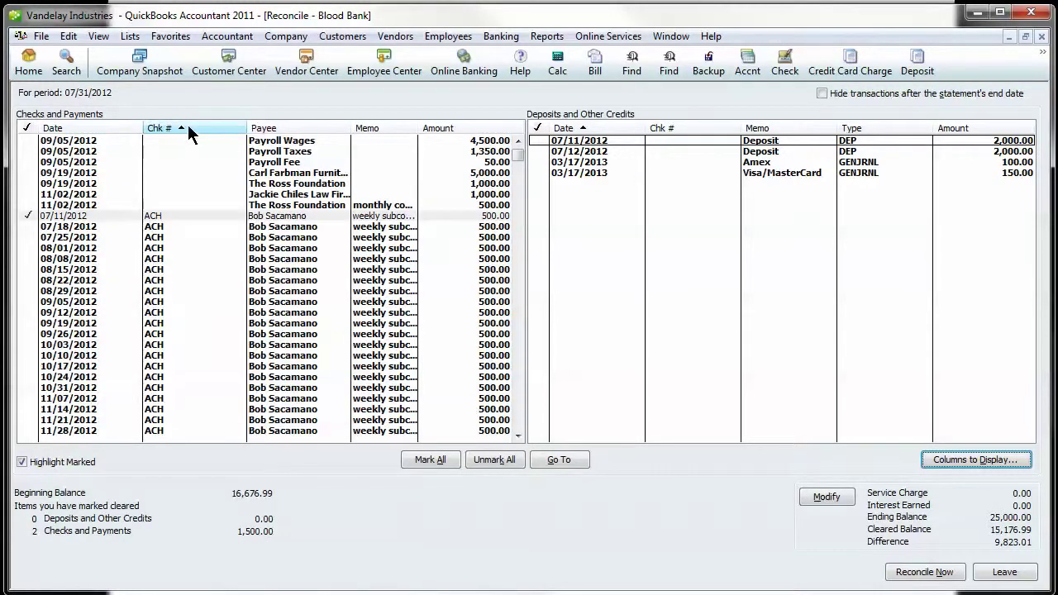
pyautogui.click(192, 129)
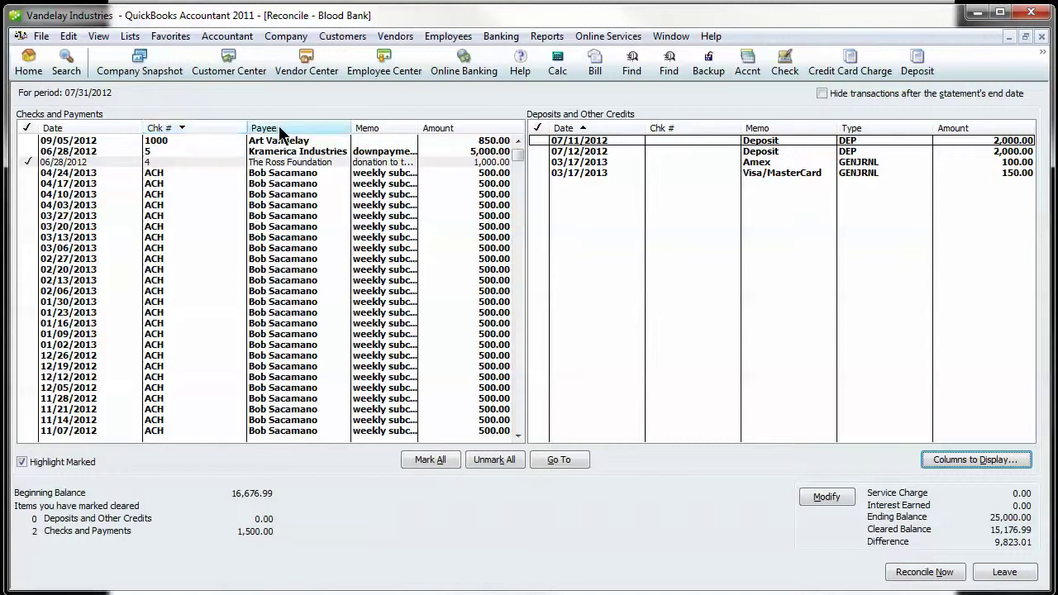
pyautogui.click(697, 130)
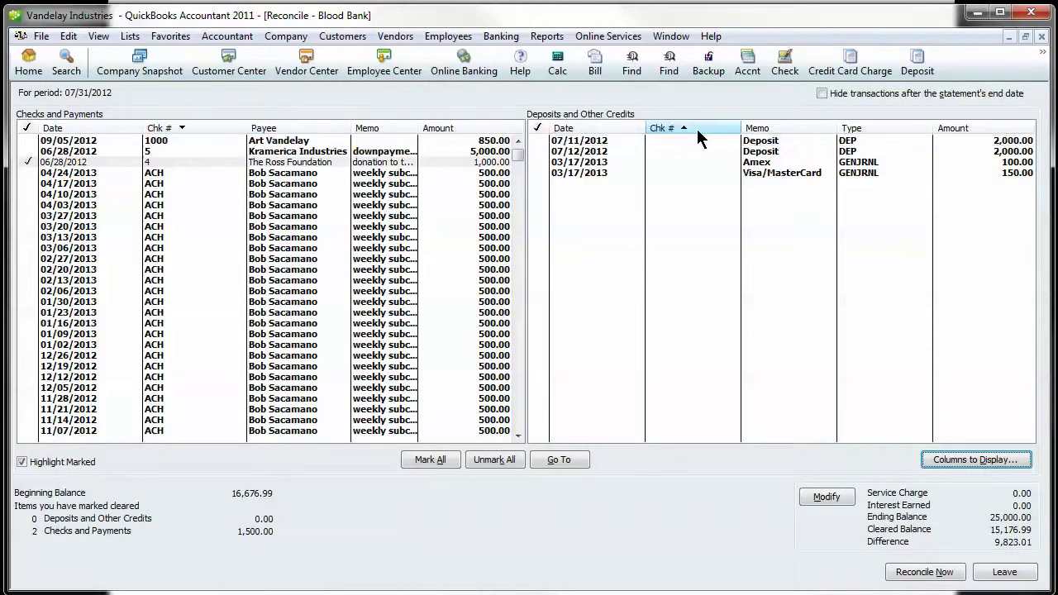
pyautogui.click(697, 131)
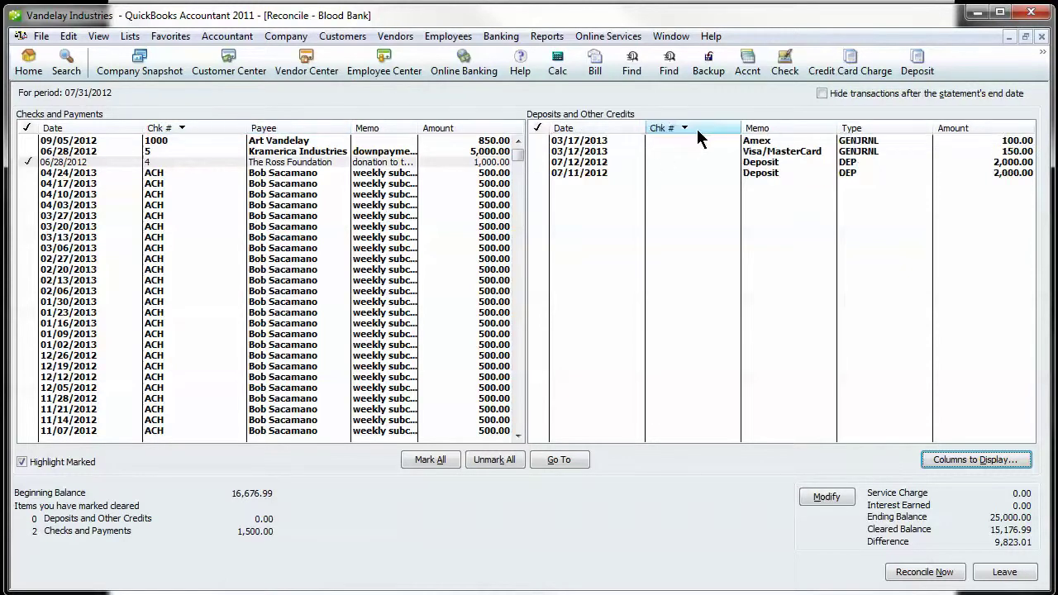
pyautogui.click(205, 131)
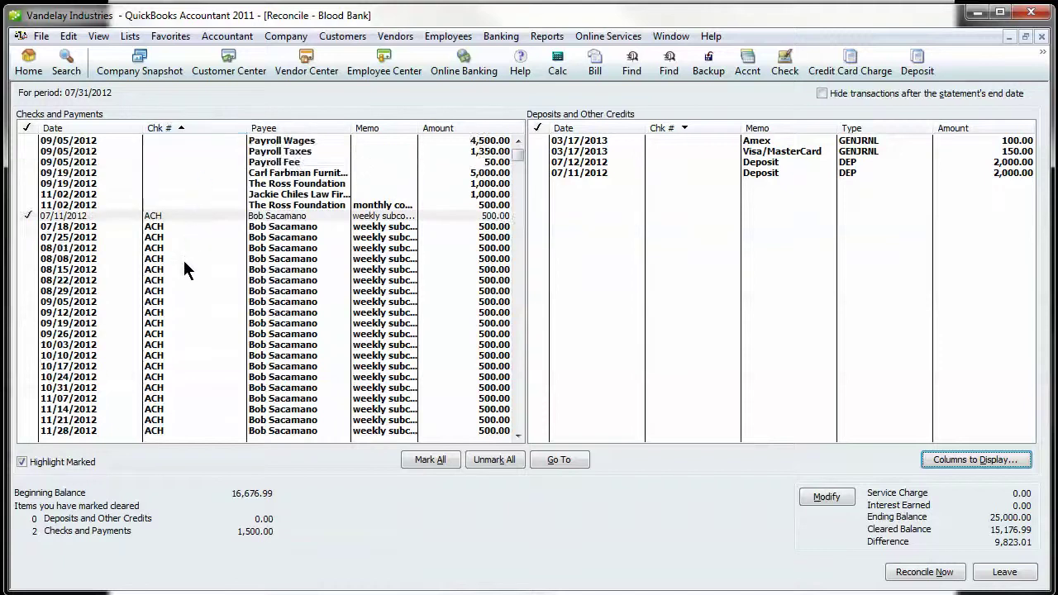
pyautogui.scroll(-10, 184, 260)
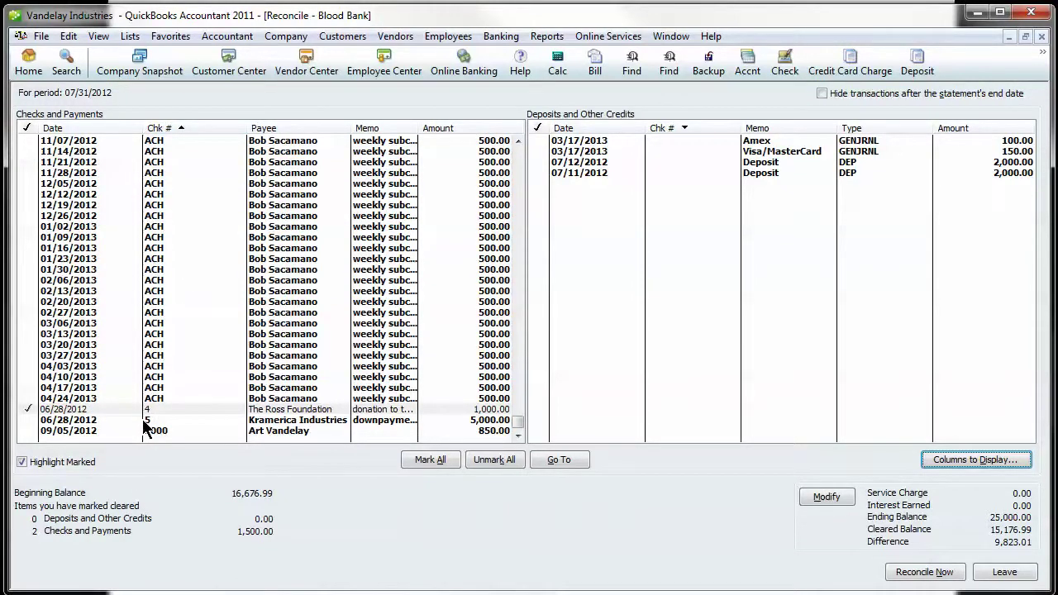
pyautogui.click(975, 128)
pyautogui.click(784, 62)
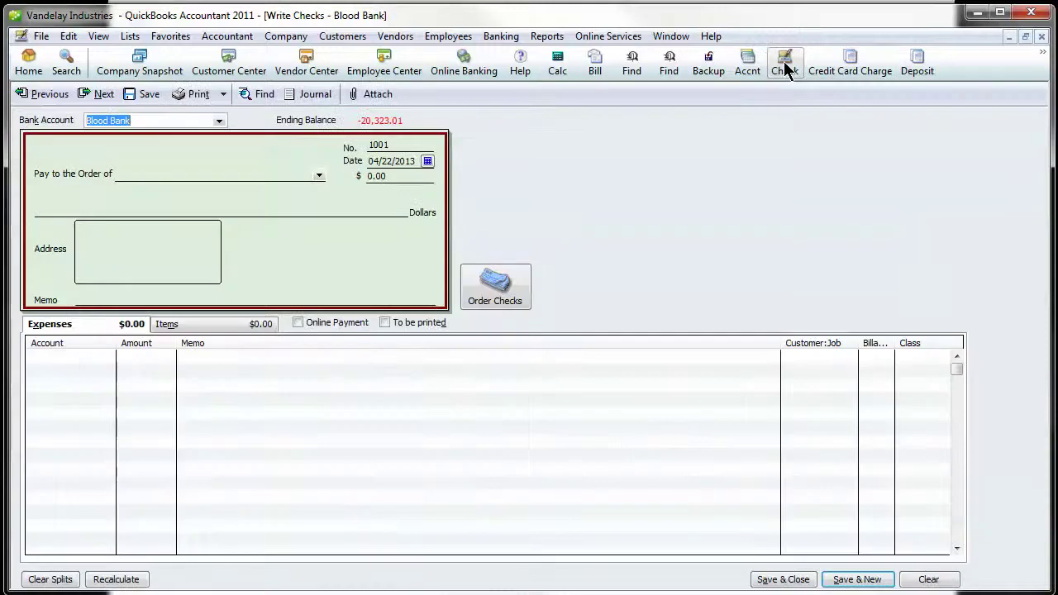
pyautogui.click(1042, 36)
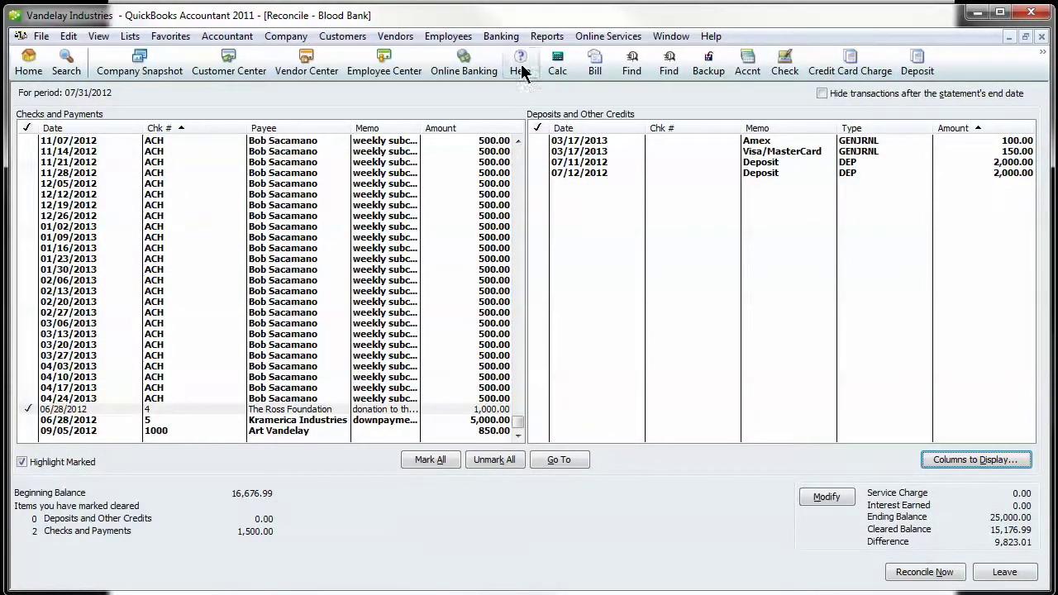
pyautogui.click(501, 35)
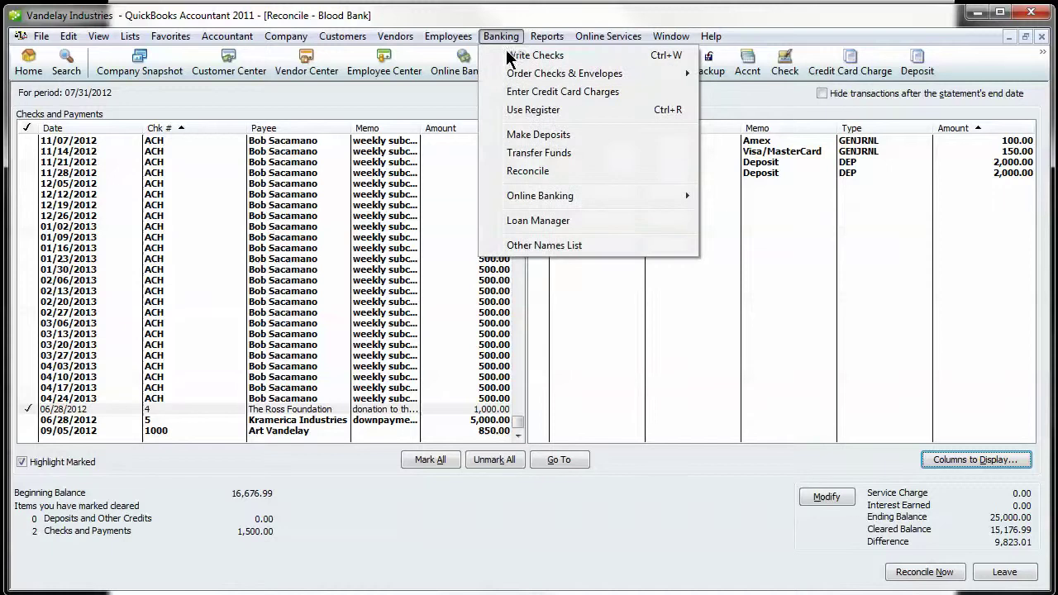
pyautogui.click(508, 39)
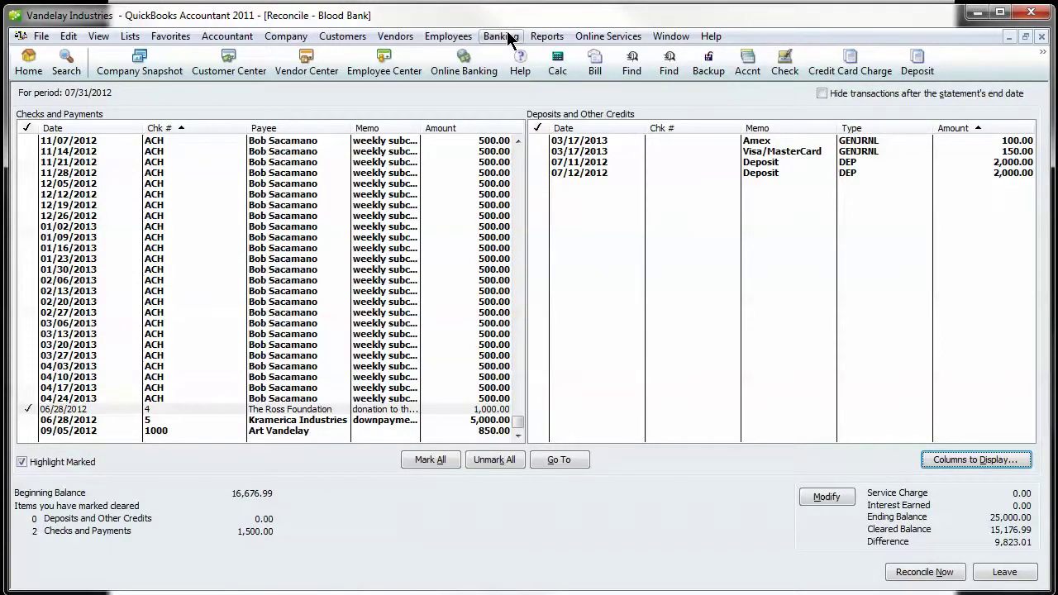
pyautogui.rightClick(984, 68)
pyautogui.click(992, 71)
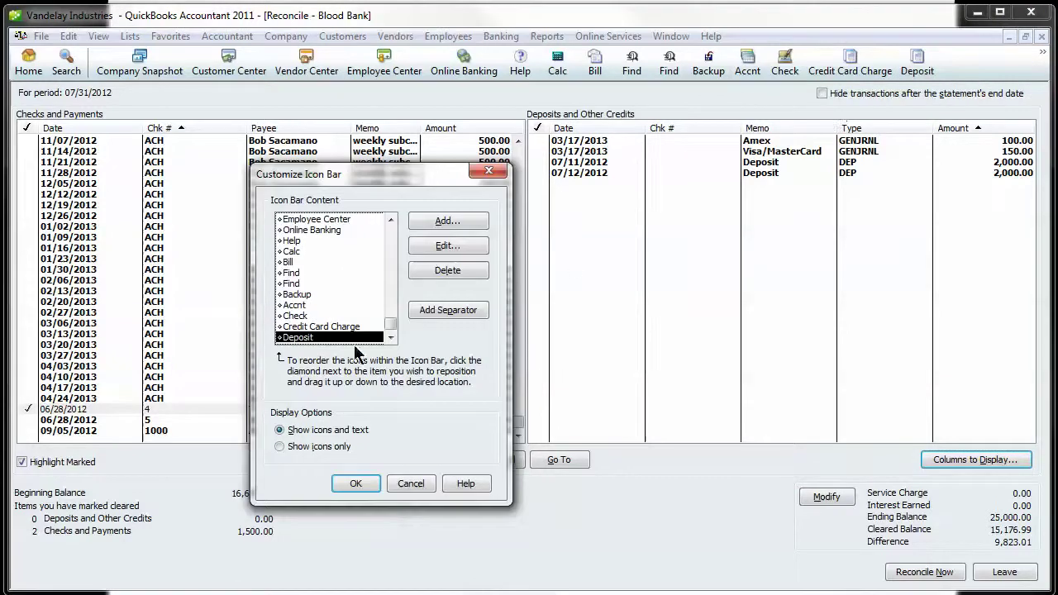
pyautogui.click(437, 227)
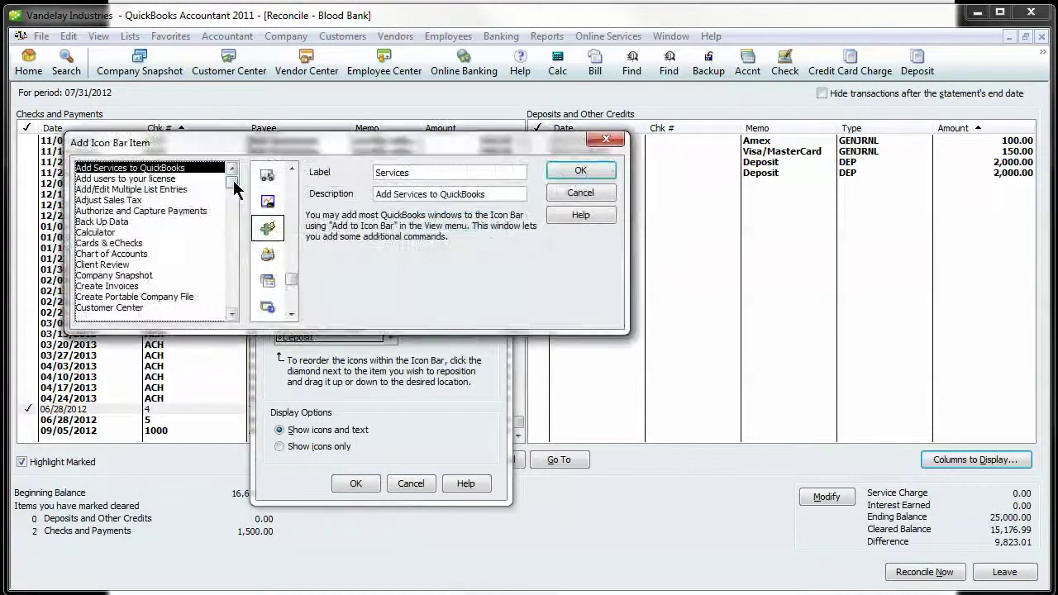
pyautogui.click(229, 214)
pyautogui.moveTo(229, 213); pyautogui.dragTo(227, 236)
pyautogui.click(602, 197)
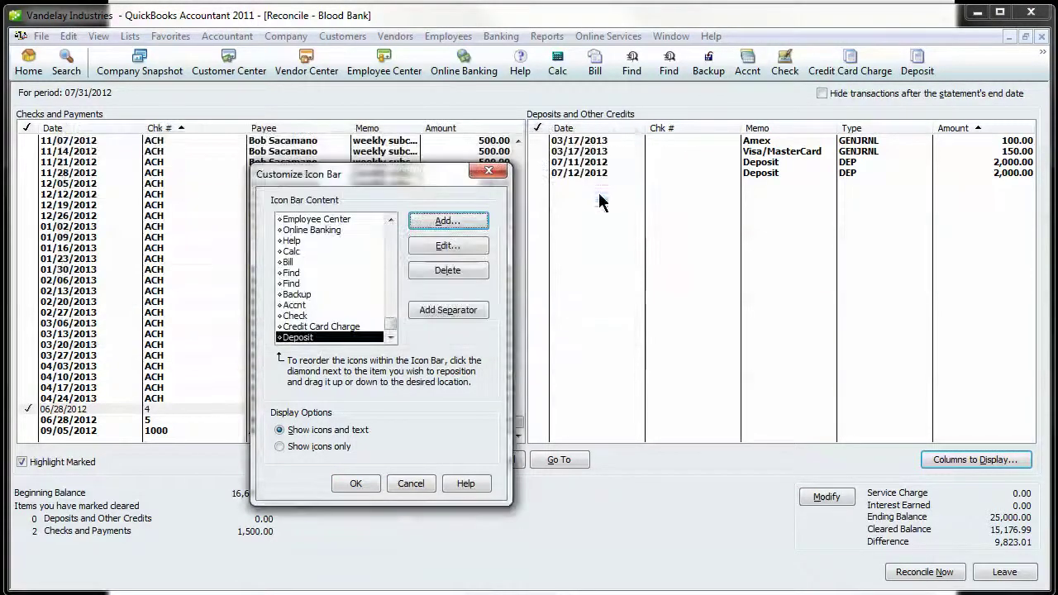
pyautogui.click(489, 171)
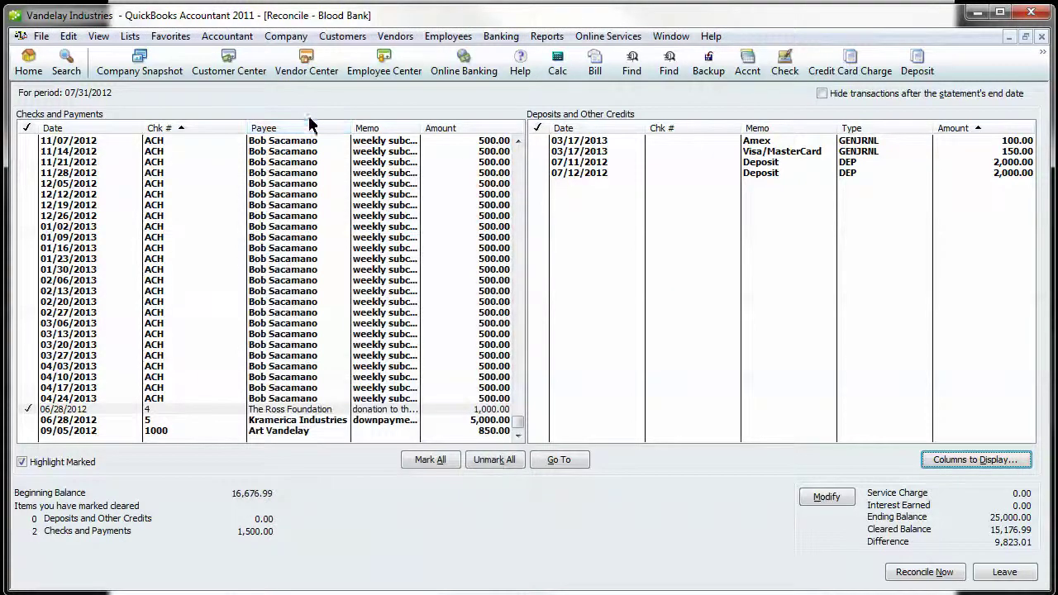
pyautogui.click(273, 36)
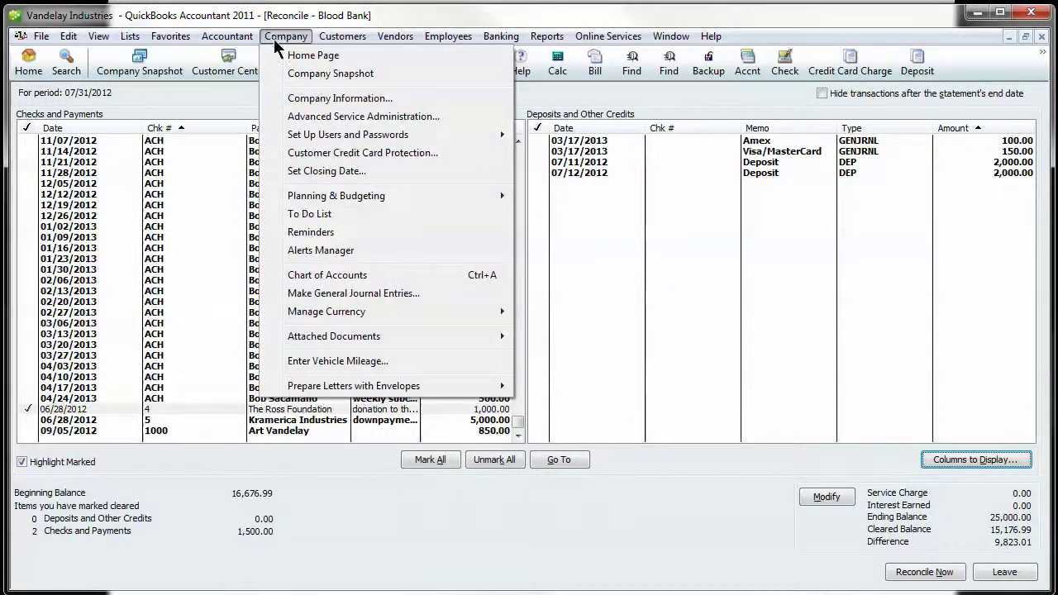
# - Add Make General Journal Entries to the icon bar as 'General Journal', then show the Chart of Accounts
pyautogui.click(315, 294)
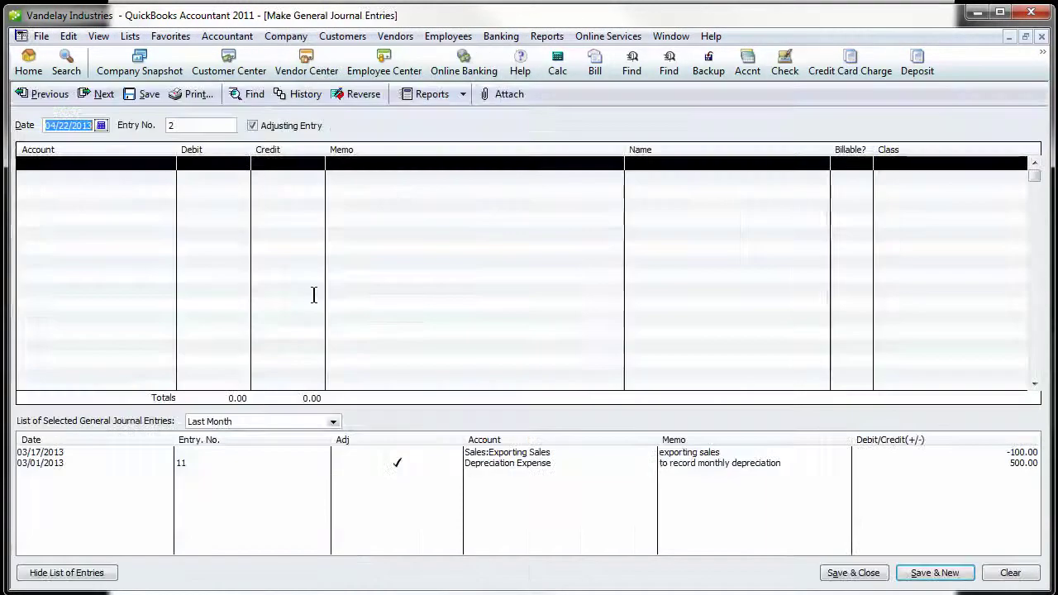
pyautogui.click(100, 36)
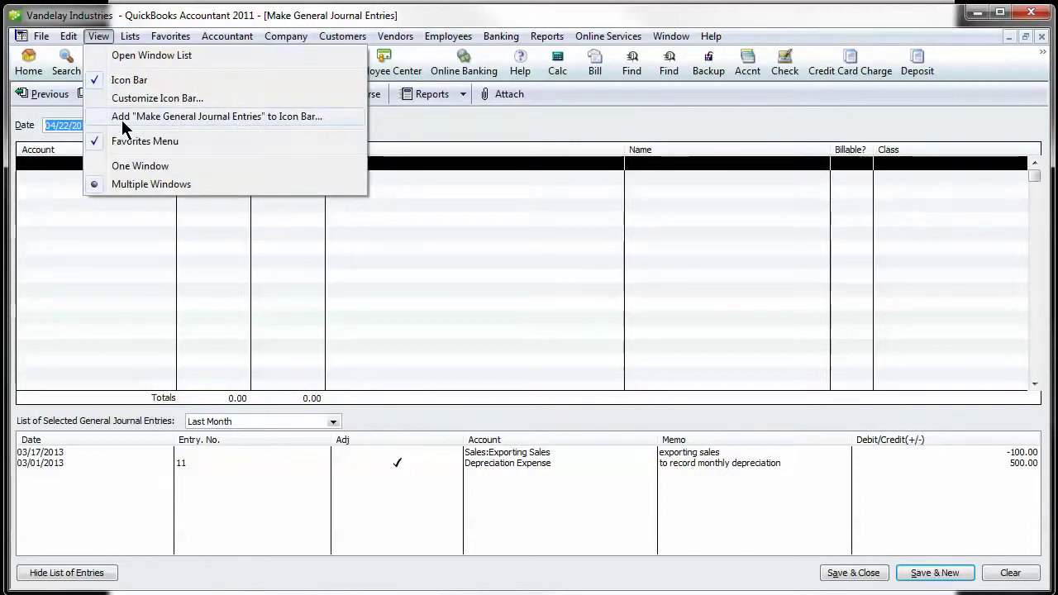
pyautogui.click(230, 117)
pyautogui.click(351, 221)
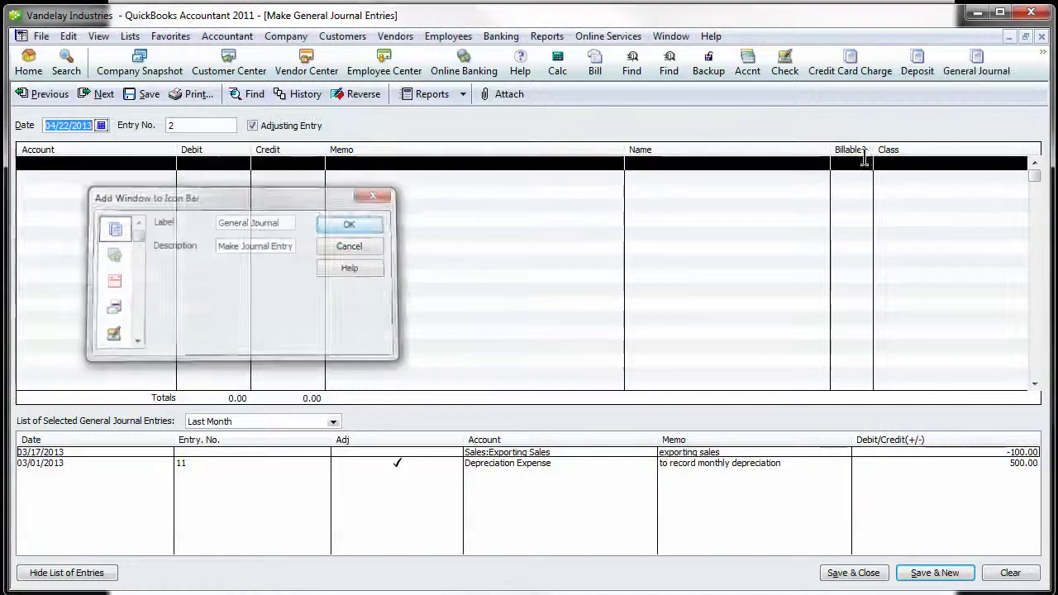
pyautogui.click(1042, 36)
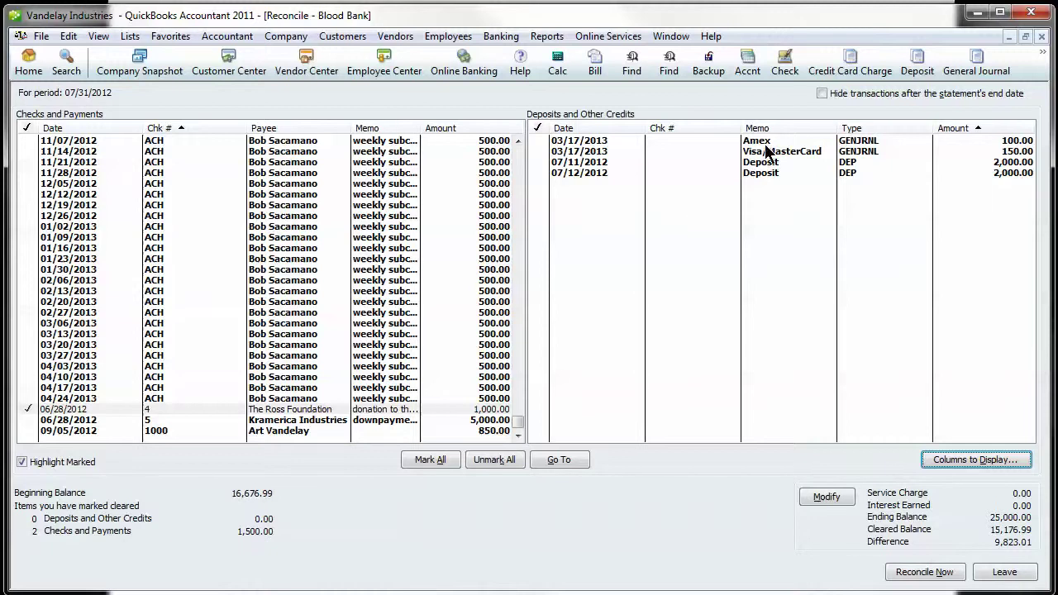
pyautogui.click(747, 66)
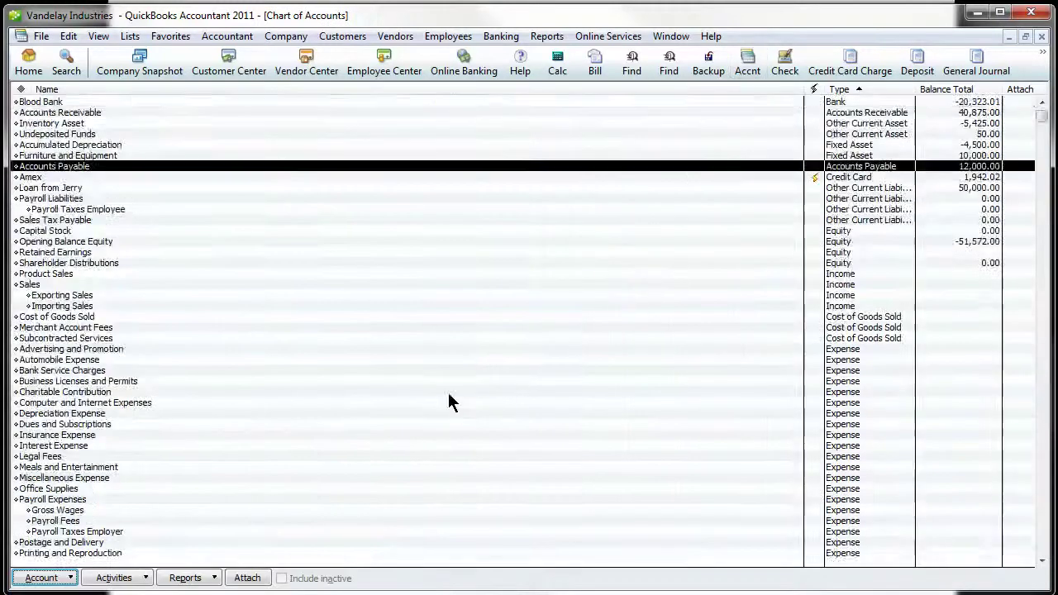